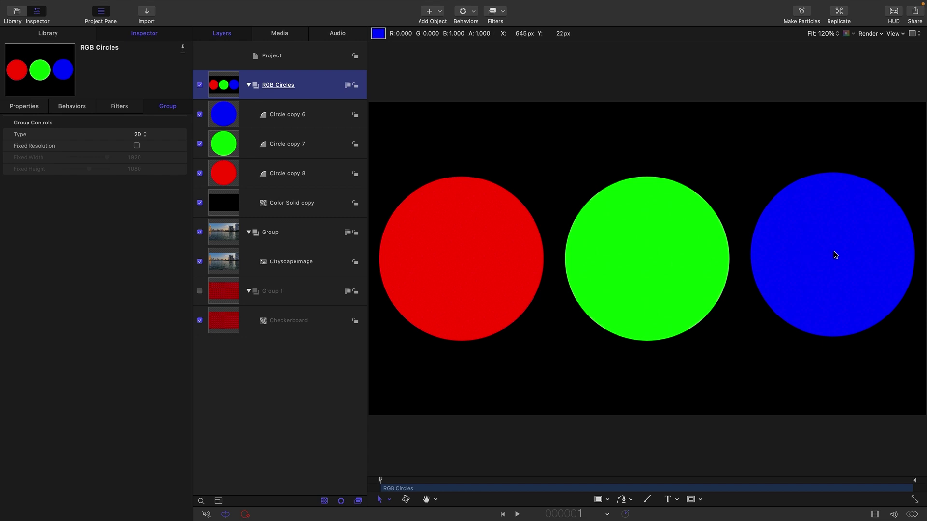
Step: Select Color Solid copy, hide RGB Circles and the cityscape Group, and turn on the Group 1 checkerboard
left_click(228, 207)
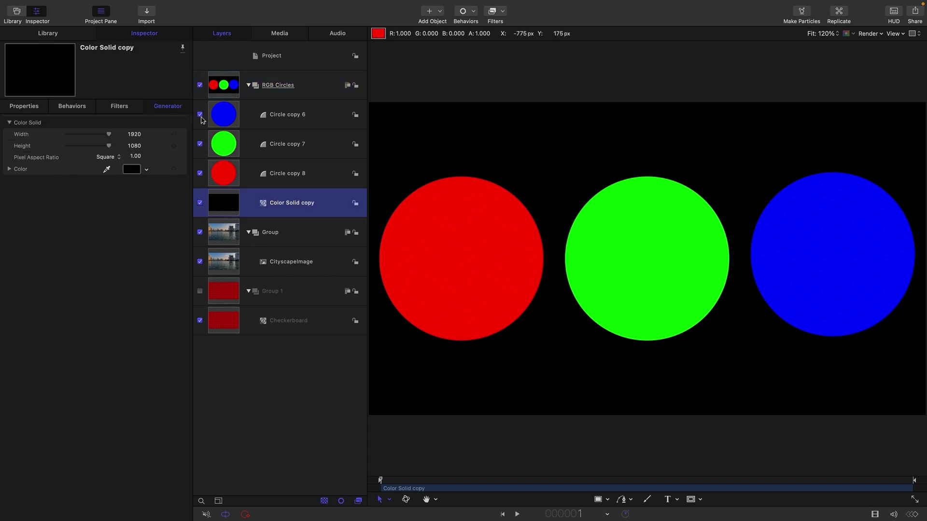
left_click(200, 85)
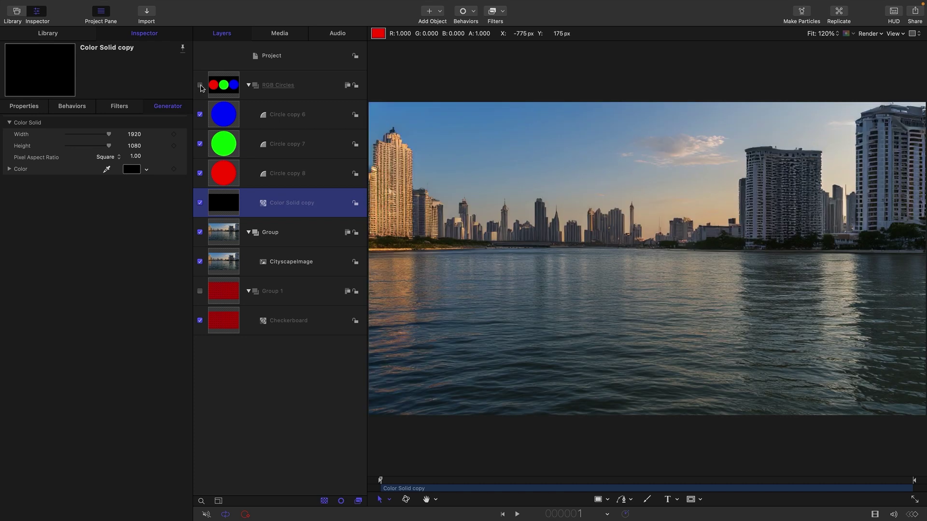
left_click(200, 291)
left_click(200, 233)
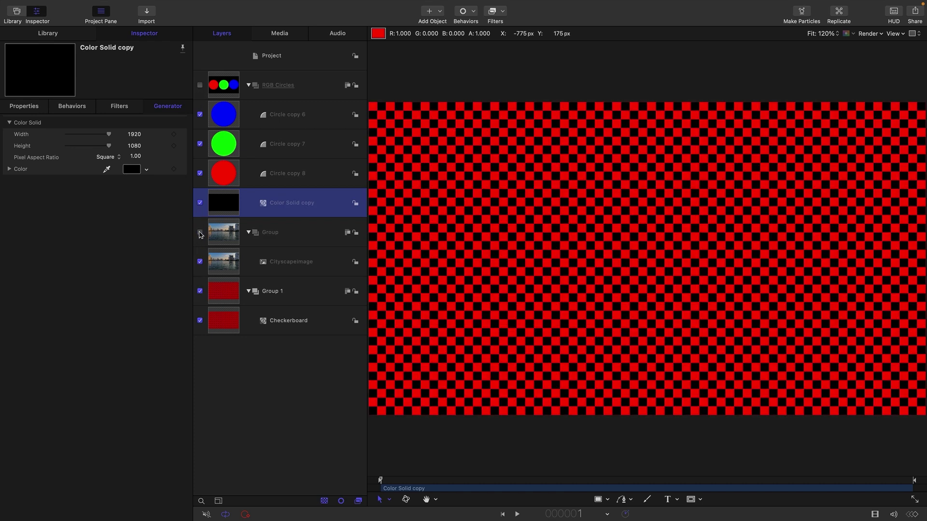
Step: Turn the cityscape Group and RGB Circles back on, then select RGB Circles
left_click(200, 233)
left_click(200, 85)
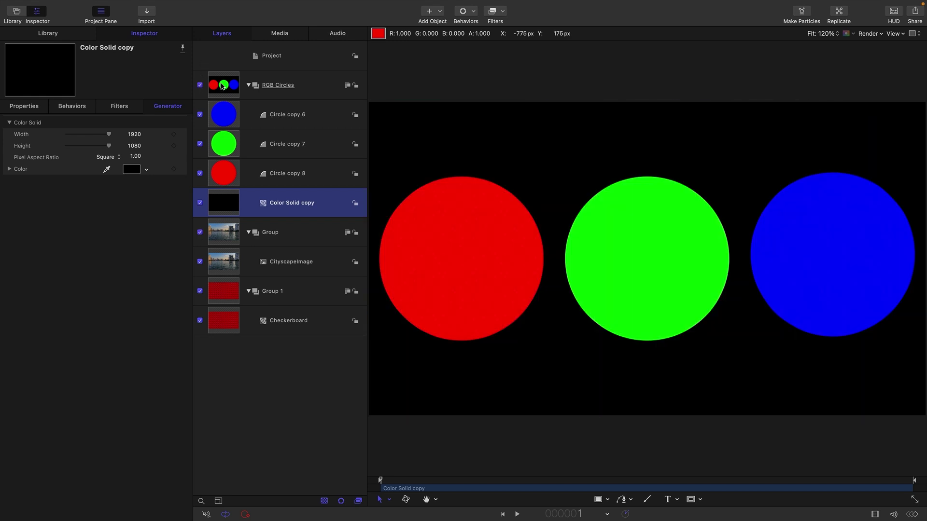
left_click(223, 86)
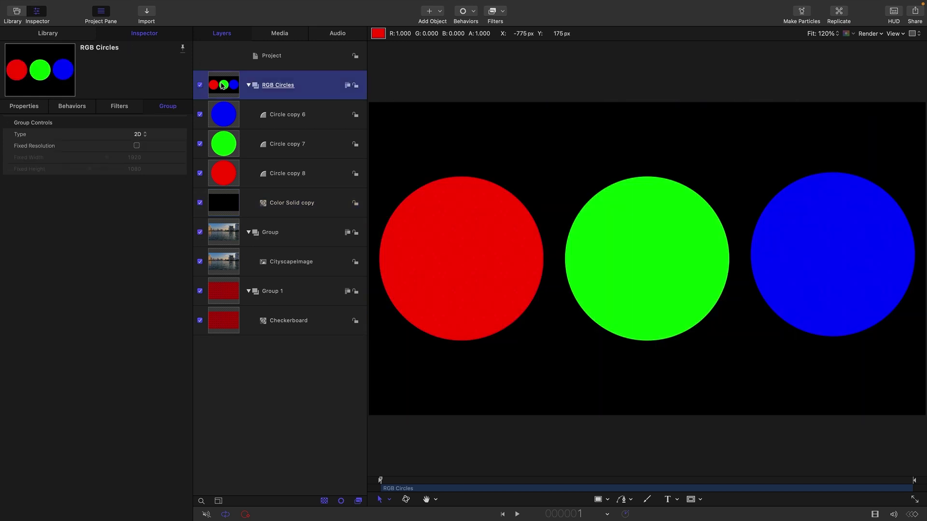
Step: Add a Color > Channel Mixer filter to RGB Circles and select its Alpha - Red and Alpha - Alpha fields
left_click(503, 13)
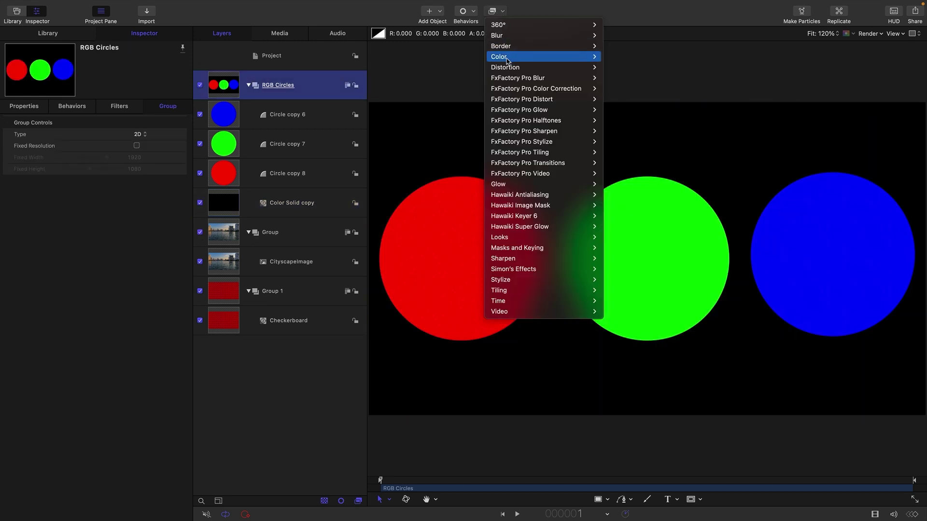
mouse_move(555, 57)
left_click(643, 71)
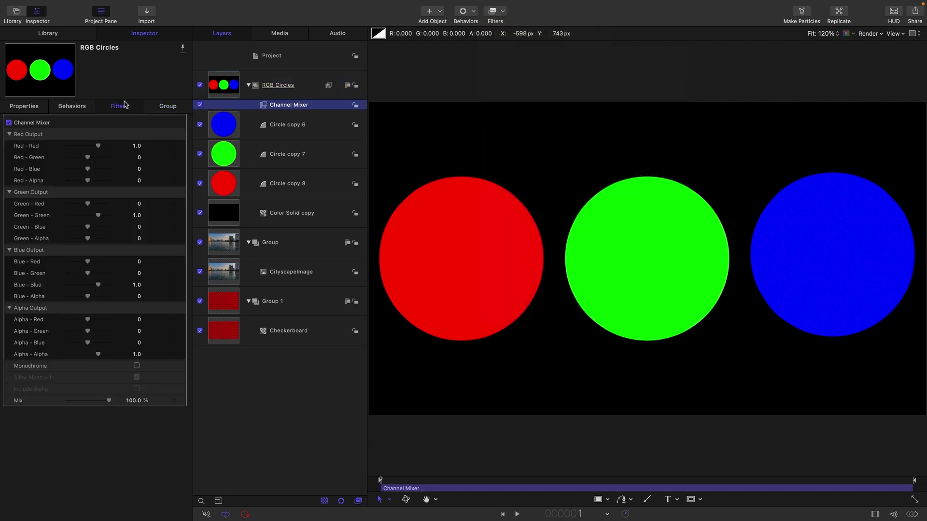
left_click(139, 321)
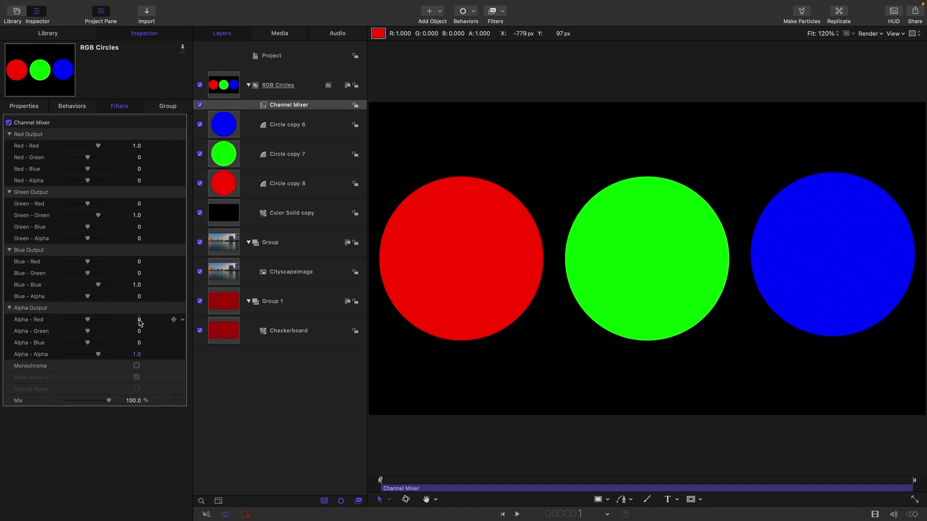
left_click(136, 355)
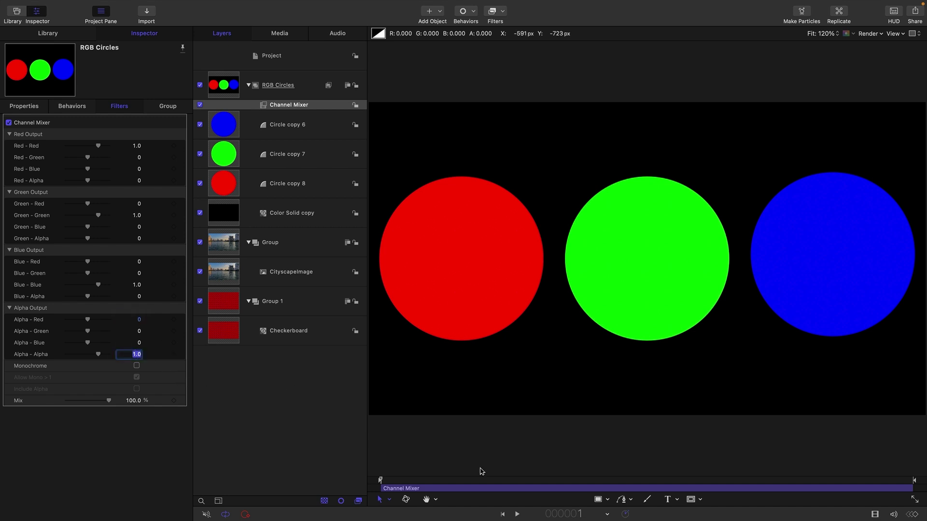
Step: Set Channel Mixer Alpha - Alpha to 0 and Alpha - Red, Green and Blue to 0.33
type("0")
key("Return")
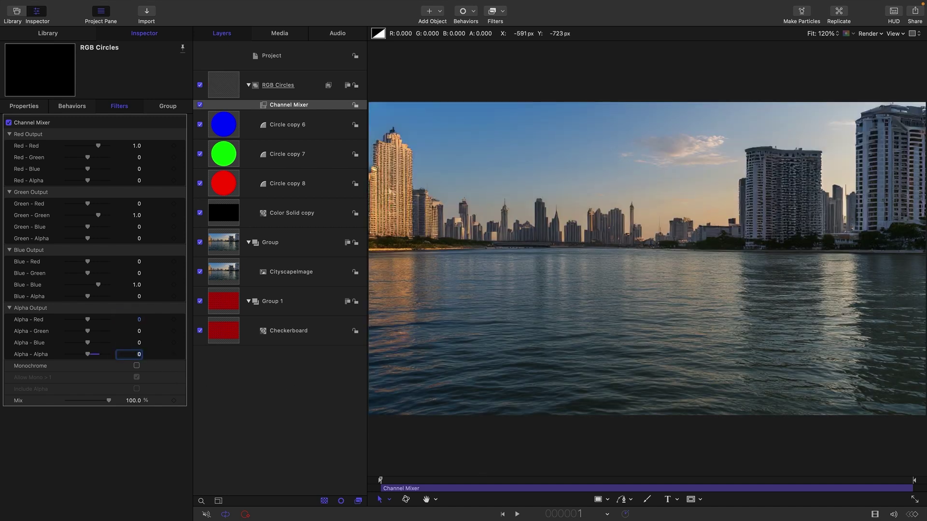
left_click(139, 320)
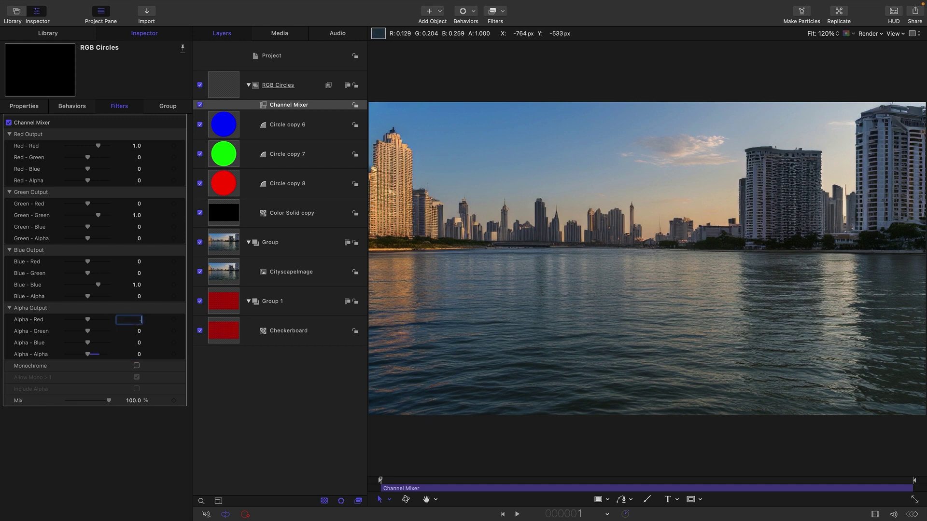
key("Tab")
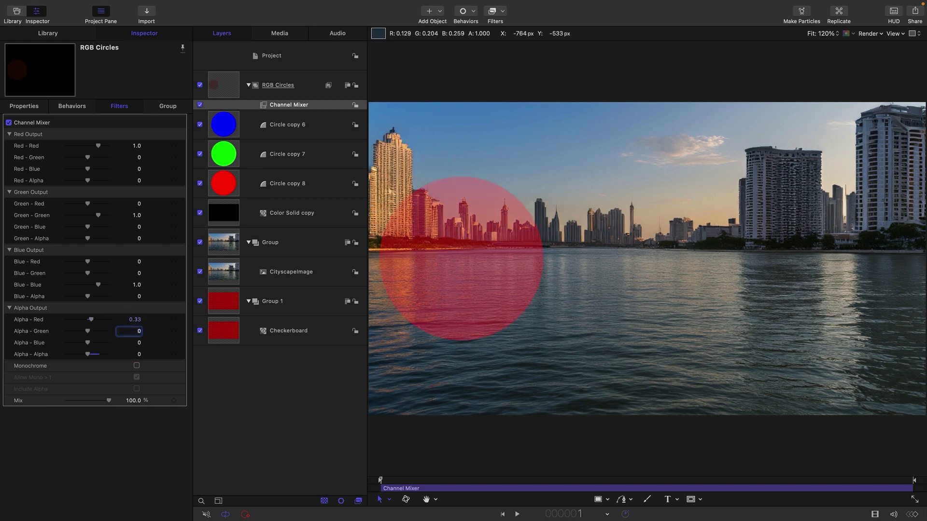
type("0.33")
key("Tab")
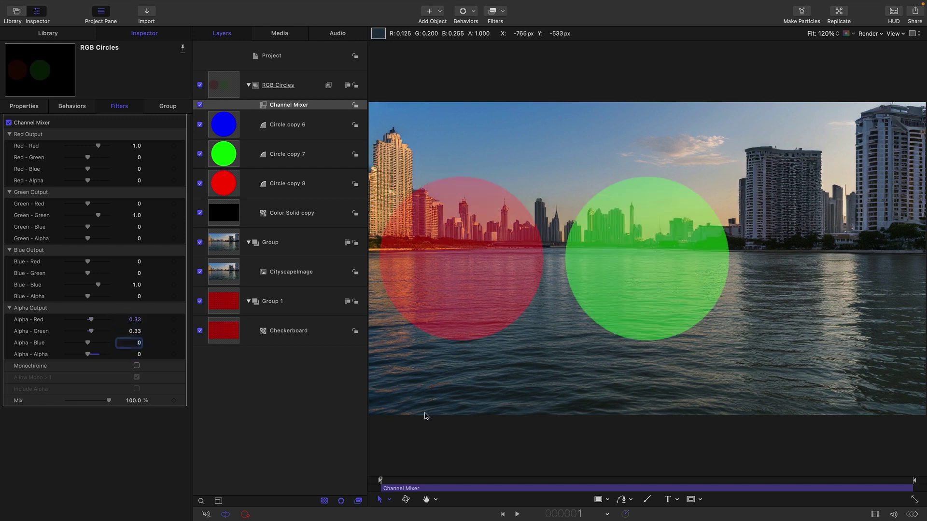
type("0.33")
key("Return")
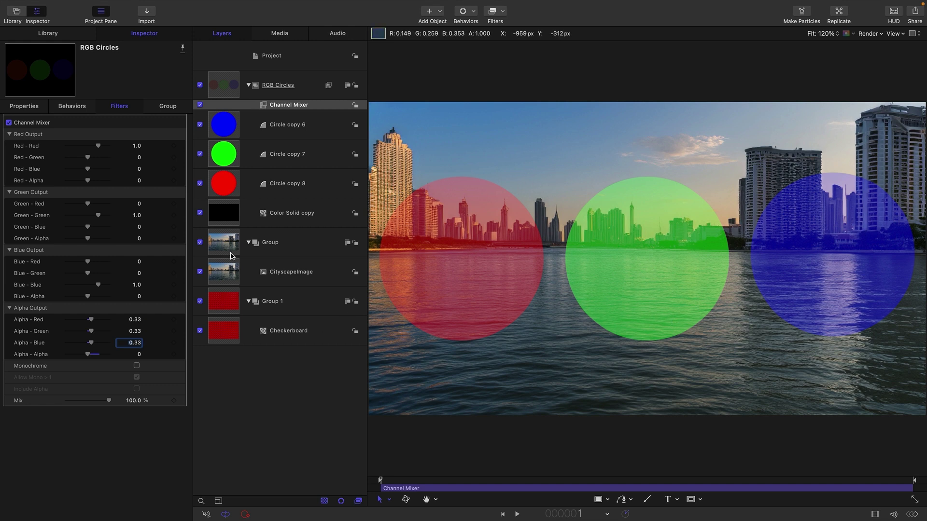
Step: Hide Group and Group 1, view the alpha channel with Shift-A, then disable the Channel Mixer
left_click(200, 242)
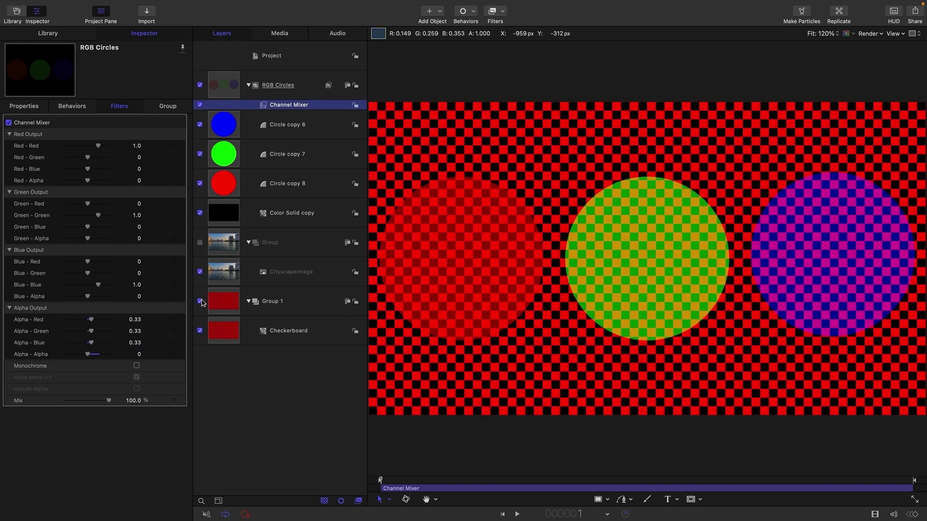
left_click(200, 301)
key("shift+a")
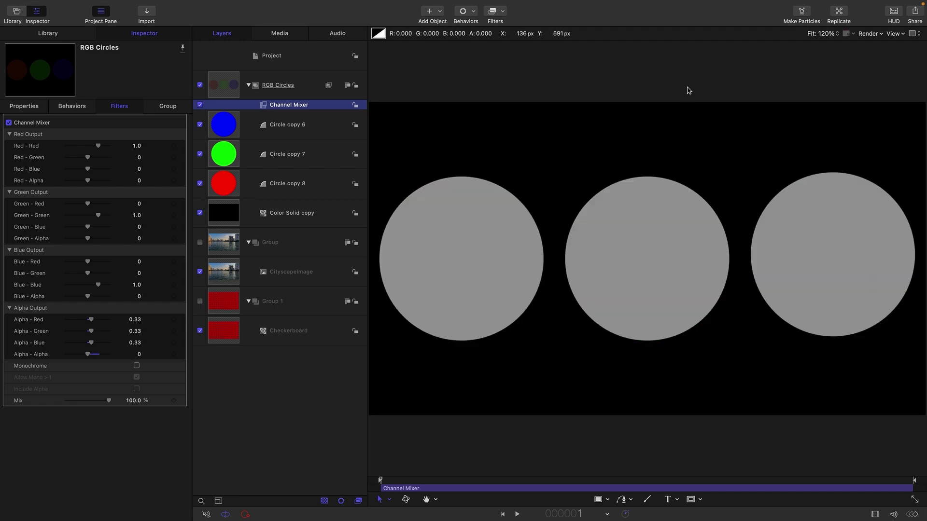
left_click(853, 34)
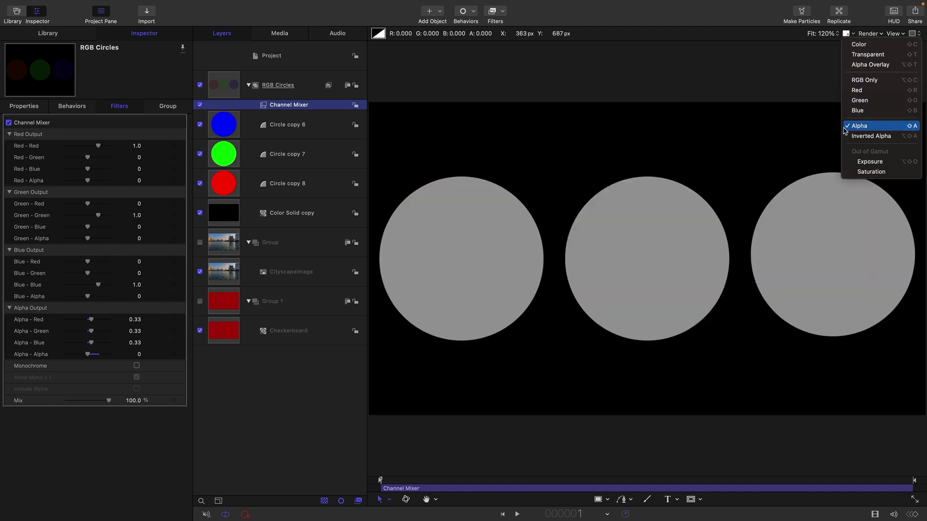
left_click(431, 254)
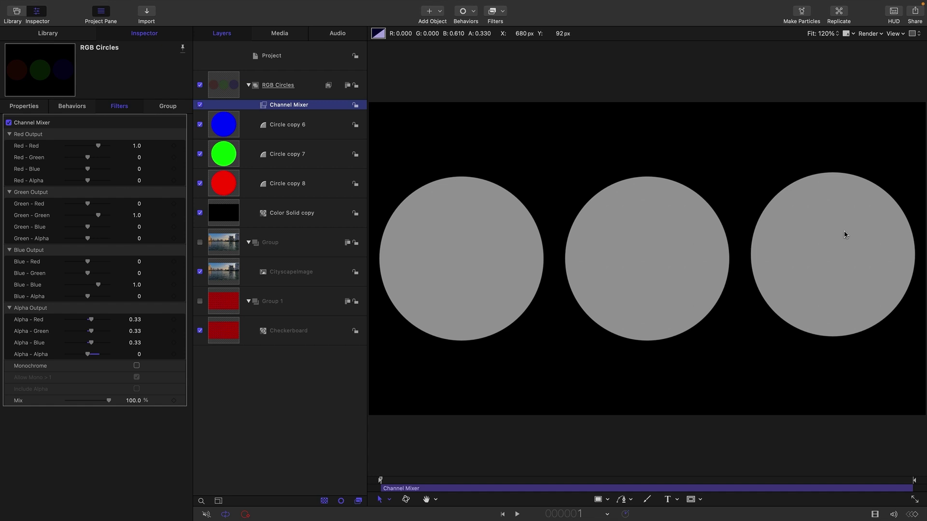
left_click(200, 105)
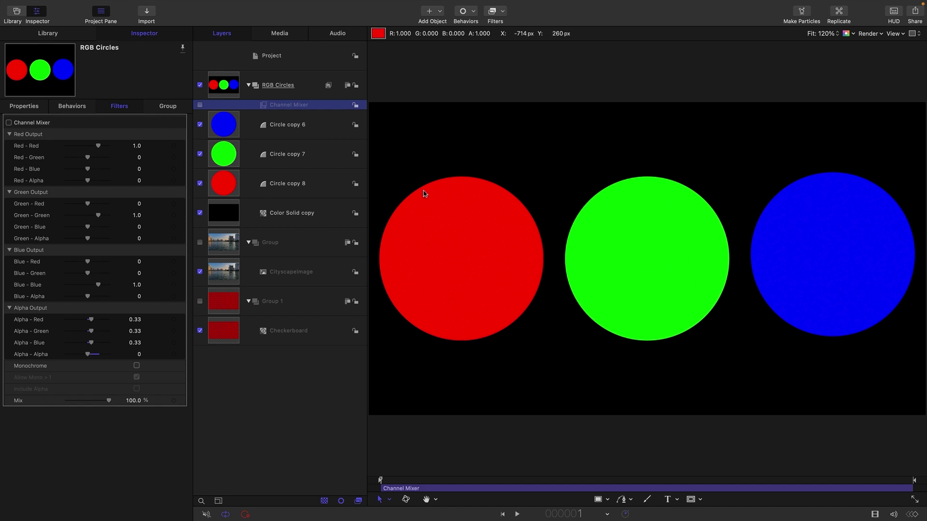
Step: Re-enable the Channel Mixer with alpha weights .21, .7152, .0722 and show the cityscape Group
left_click(200, 106)
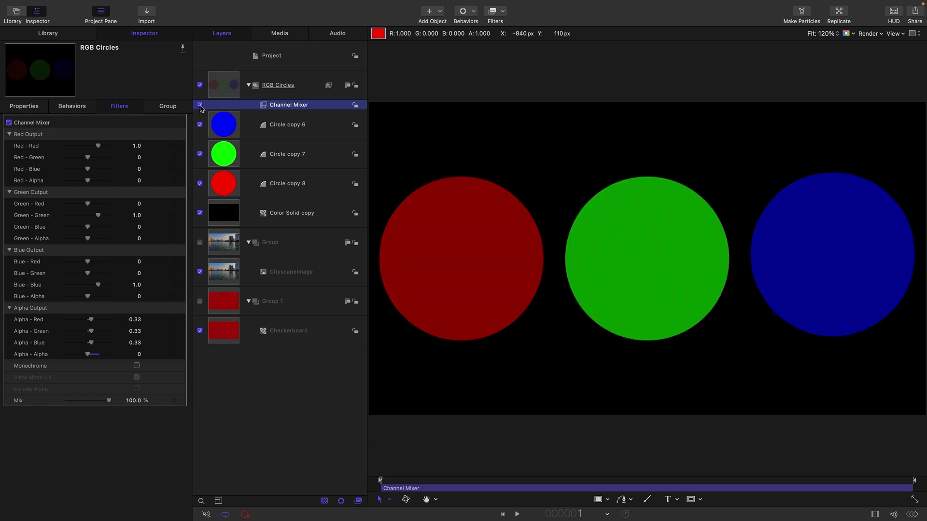
left_click(136, 320)
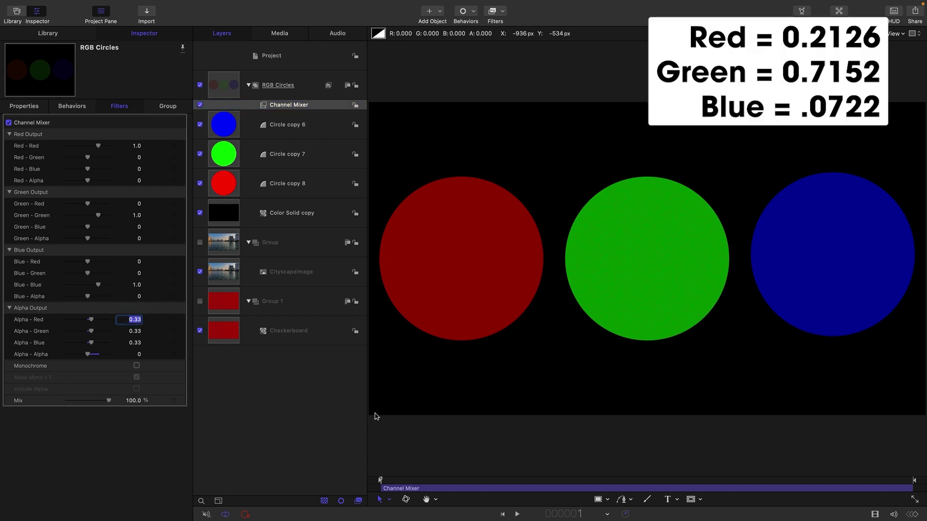
key("BackSpace")
type(".21")
key("Tab")
key("BackSpace")
type(".71")
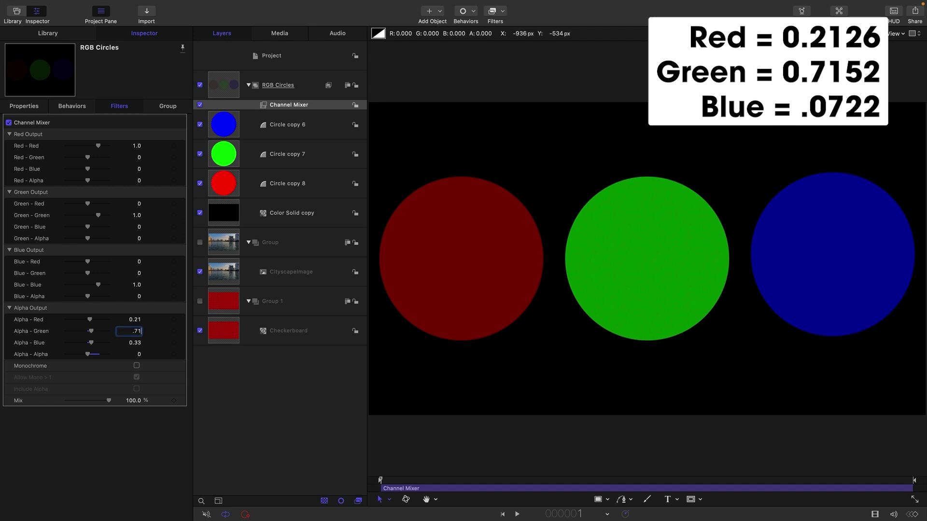
type("52")
key("Tab")
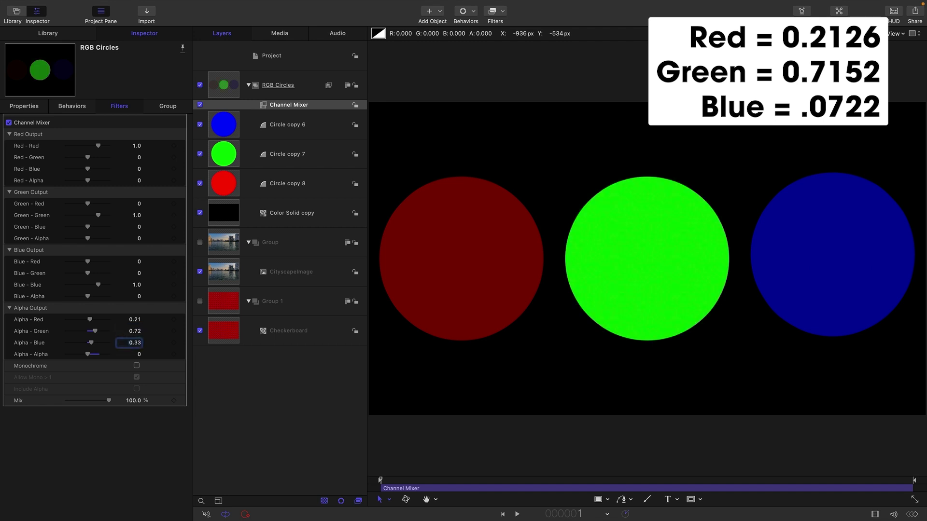
key("BackSpace")
type(".0722")
key("Return")
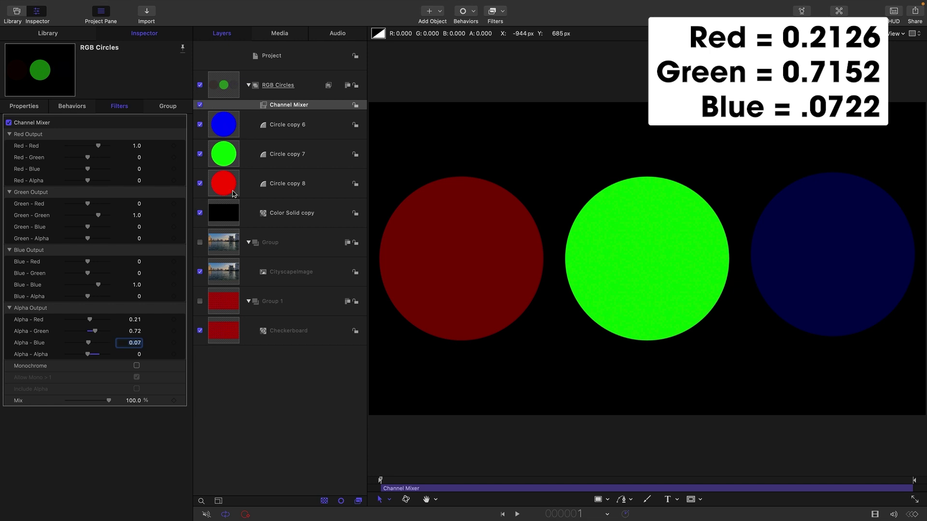
left_click(200, 243)
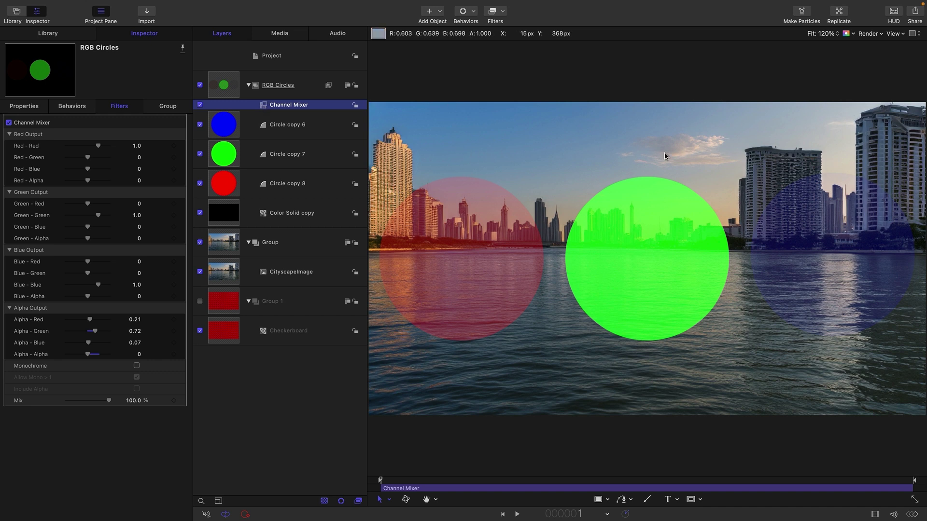
Step: Hide RGB Circles and duplicate the cityscape Group with Cmd-D
left_click(229, 96)
key("ctrl+t")
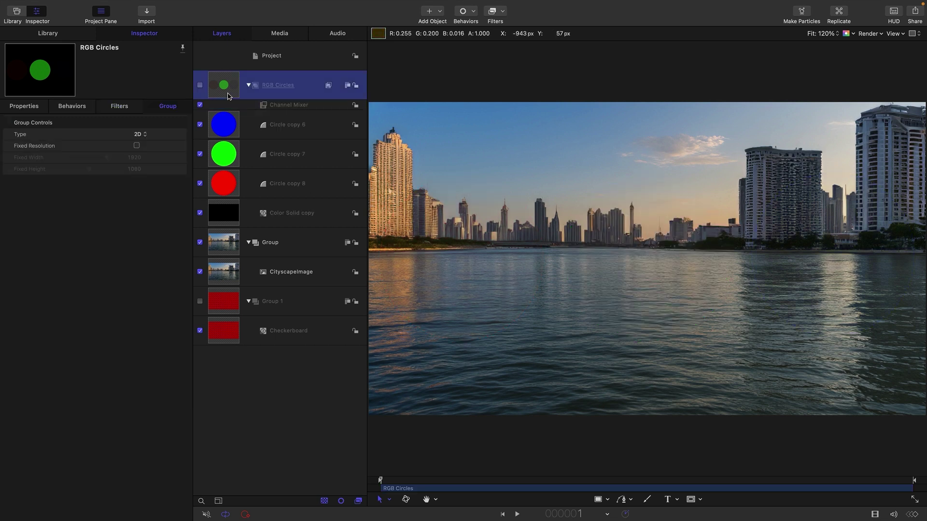
left_click(223, 243)
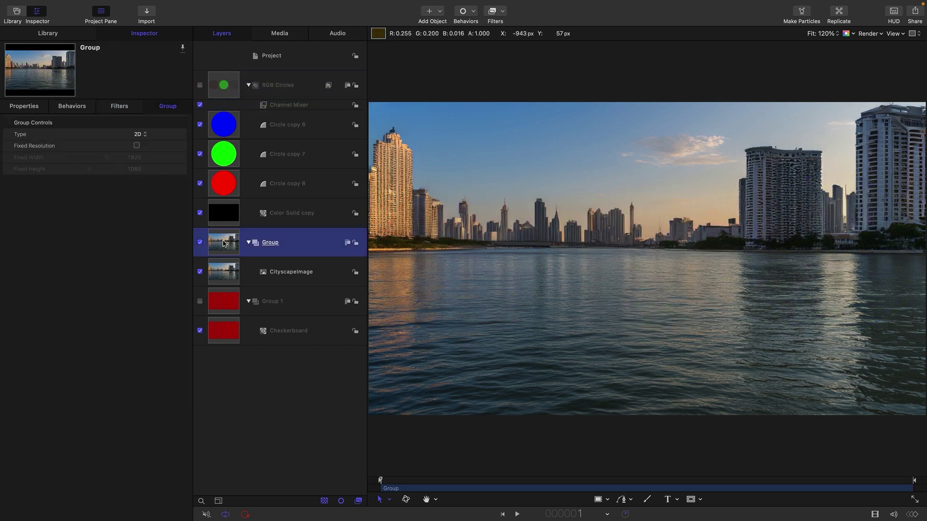
key("ctrl+d")
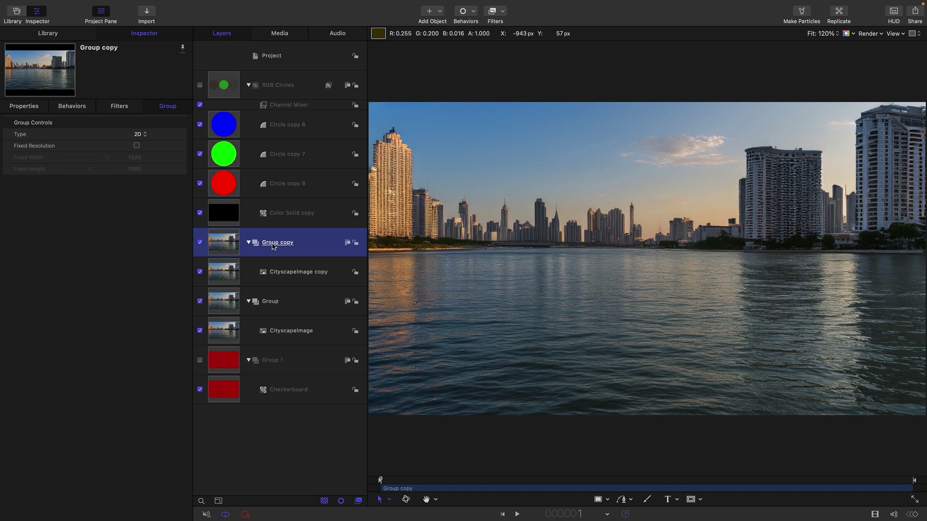
Step: Rename the duplicate 'Key' and the original group 'Image', then select Key
double_click(269, 242)
left_click(289, 242)
key("ctrl+a")
type("Key")
double_click(277, 301)
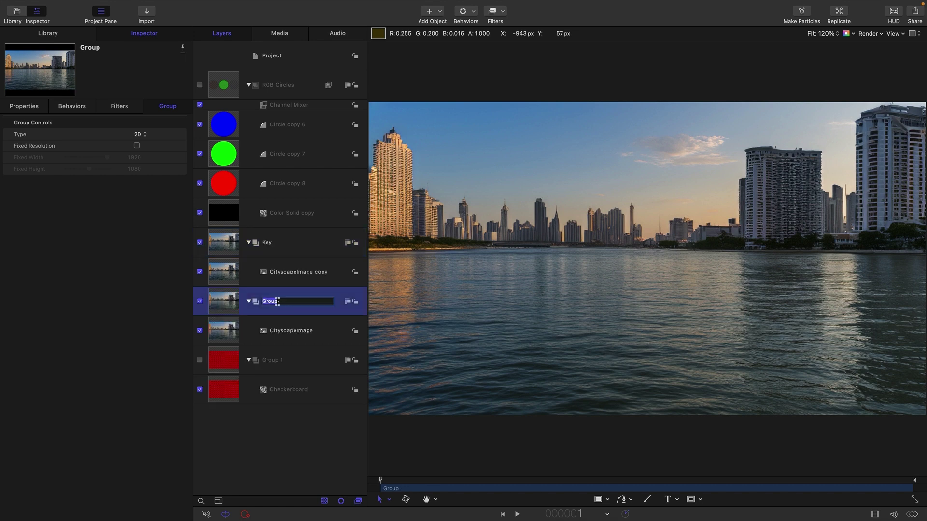
type("Image")
key("Return")
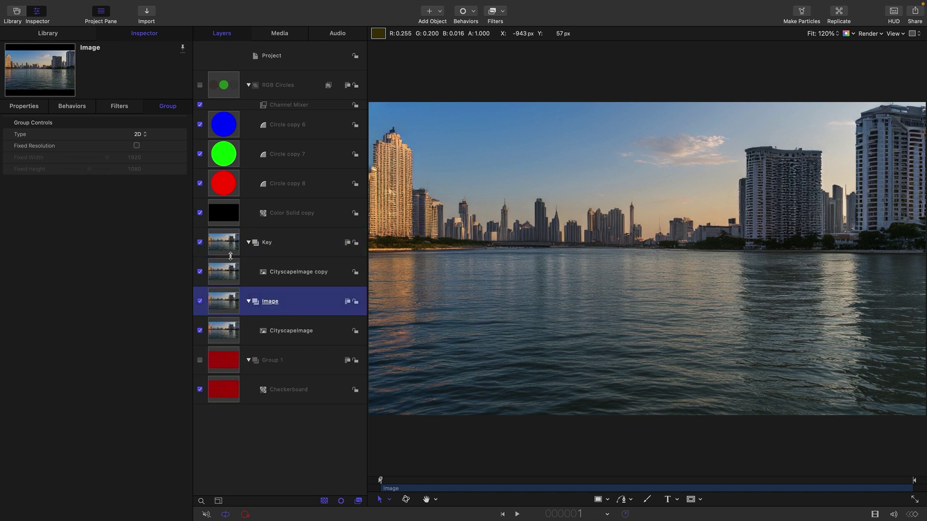
left_click(229, 237)
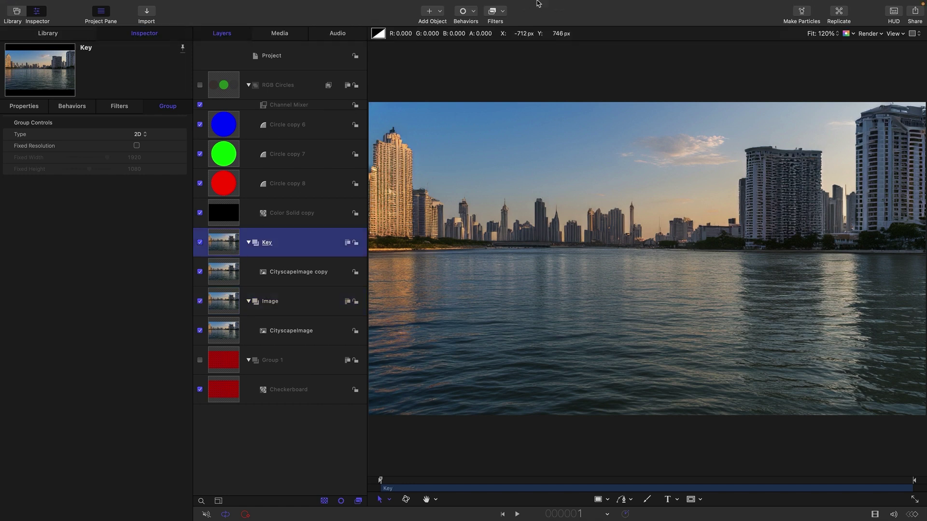
Step: Add a Channel Mixer filter to the Key group and enable Monochrome
left_click(502, 31)
mouse_move(511, 78)
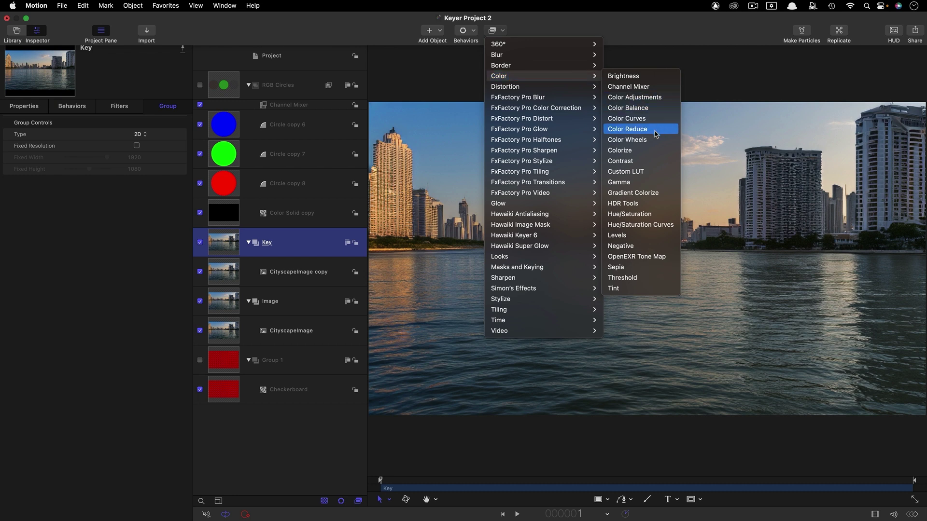
key("Escape")
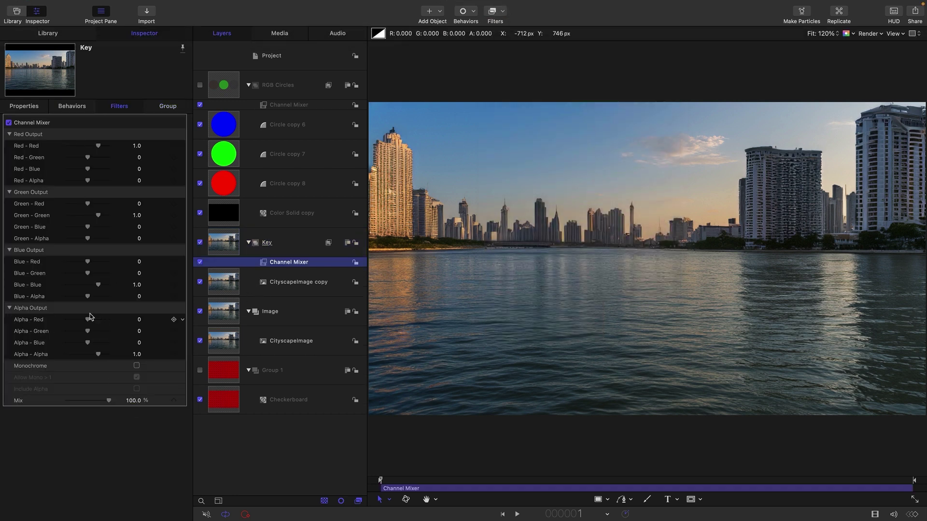
left_click(137, 366)
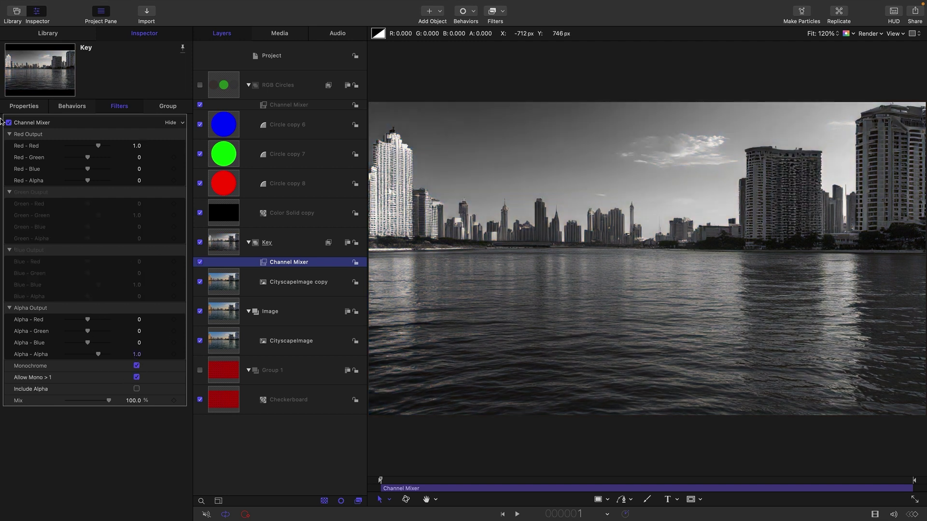
Step: Set Red - Red to .2126 and Red - Green to .7152, then hide the Key group
left_click(138, 149)
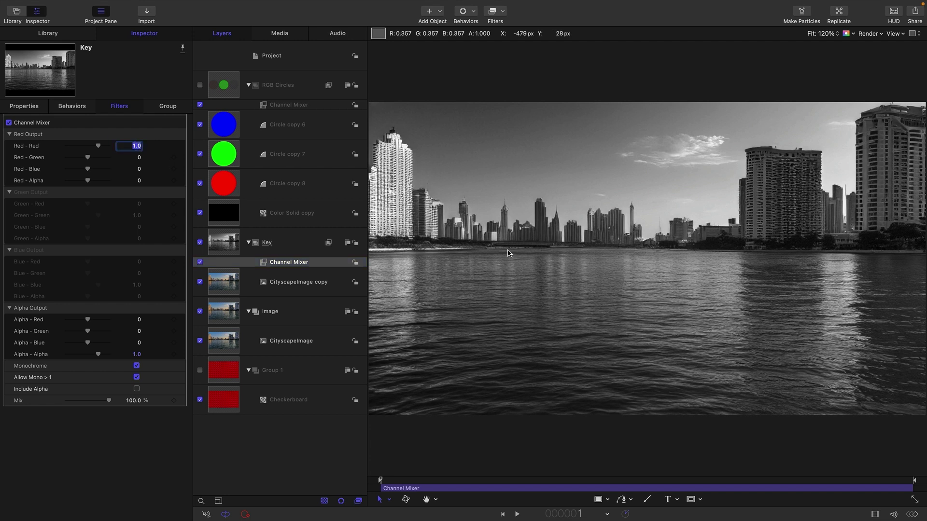
type(".21")
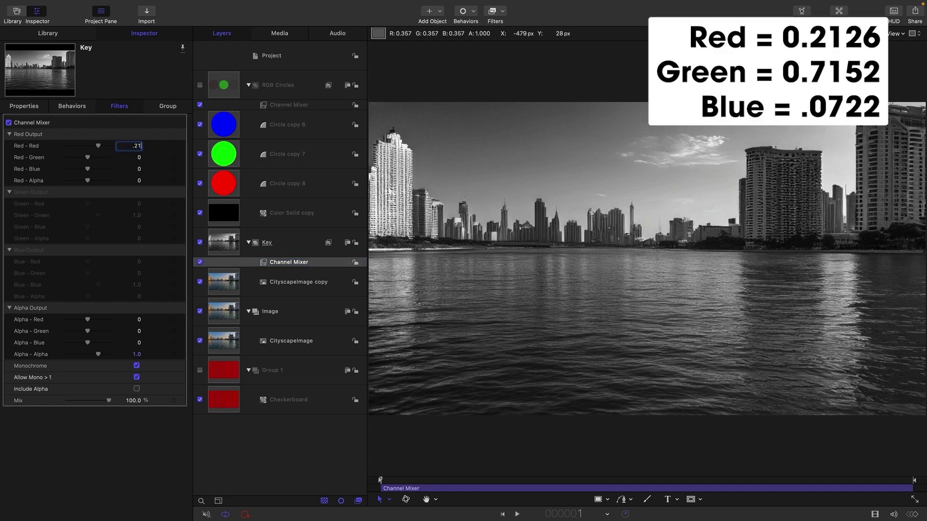
type("26")
key("Tab")
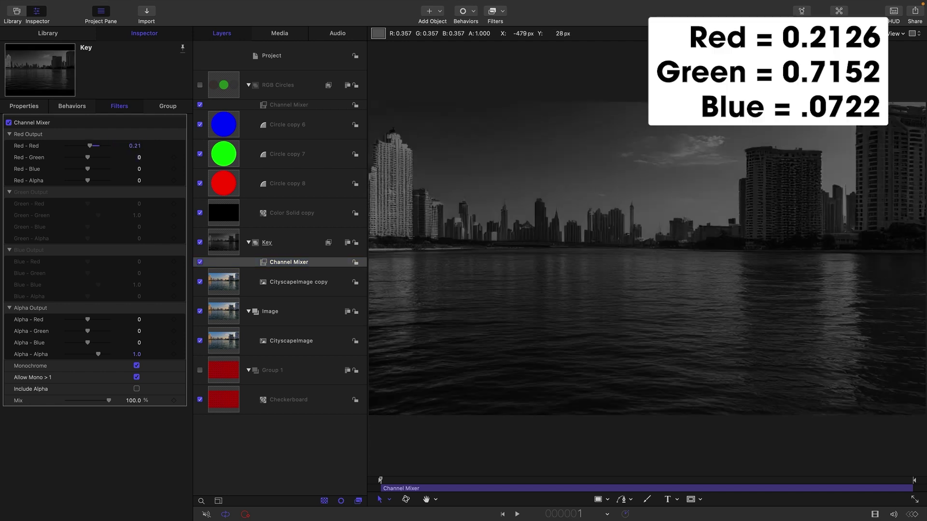
type(".7152")
key("Tab")
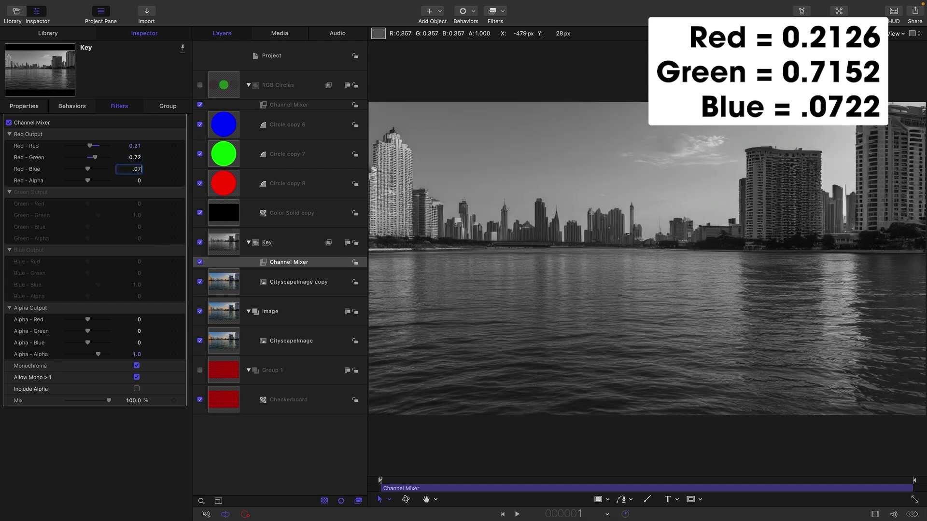
left_click(200, 242)
left_click(223, 244)
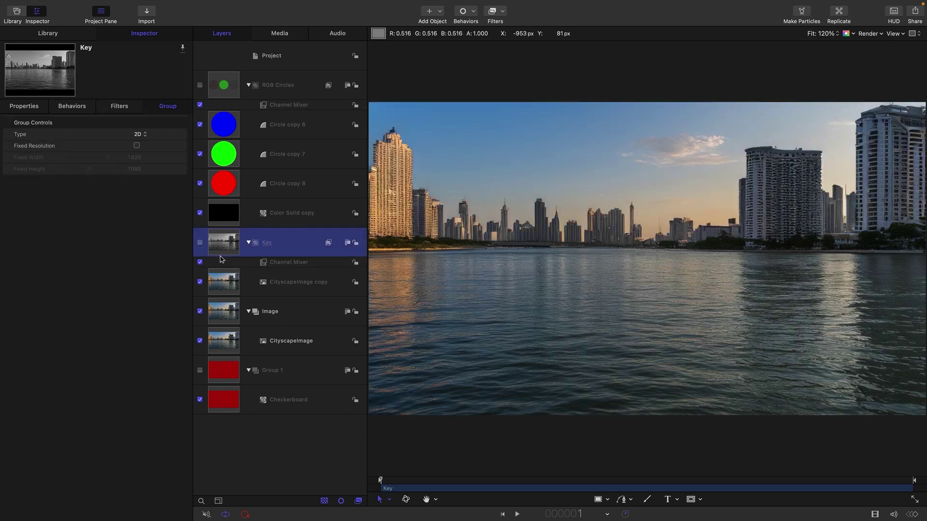
Step: Add an Image Mask to Image sourced from Key on Luminance, and enable the Group 1 checkerboard
left_click(227, 314)
right_click(224, 311)
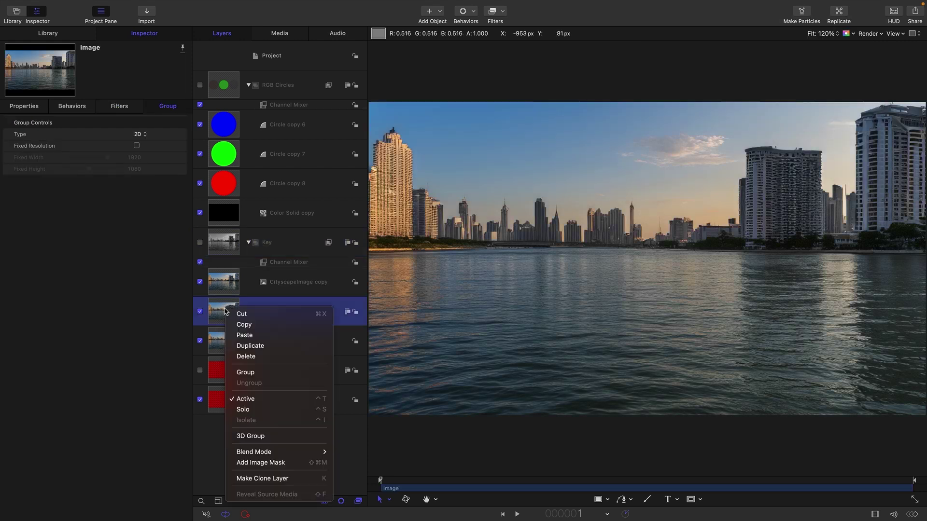
left_click(274, 465)
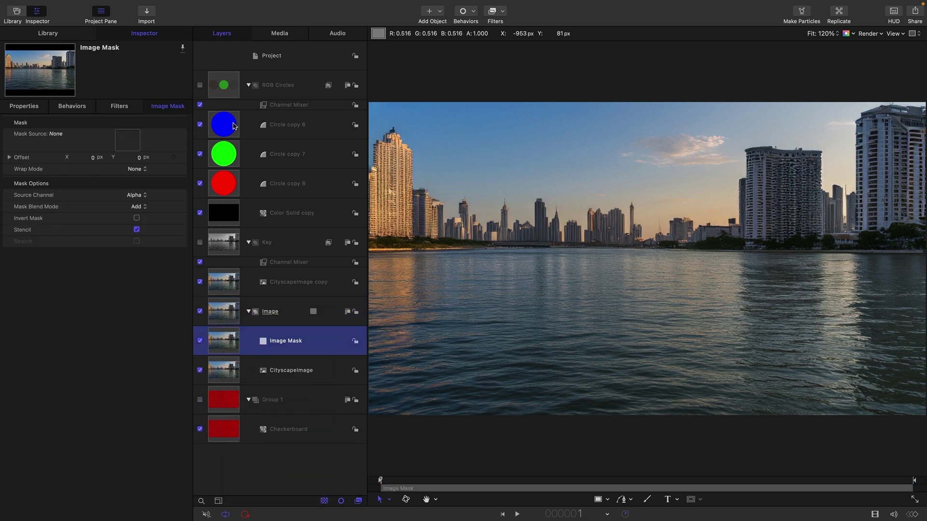
left_click_drag(228, 249, 127, 139)
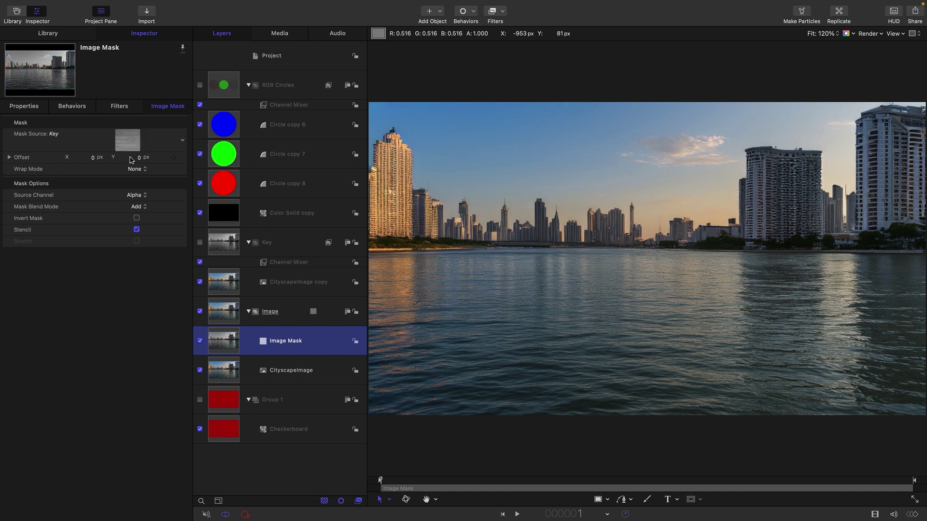
left_click(138, 196)
left_click(140, 207)
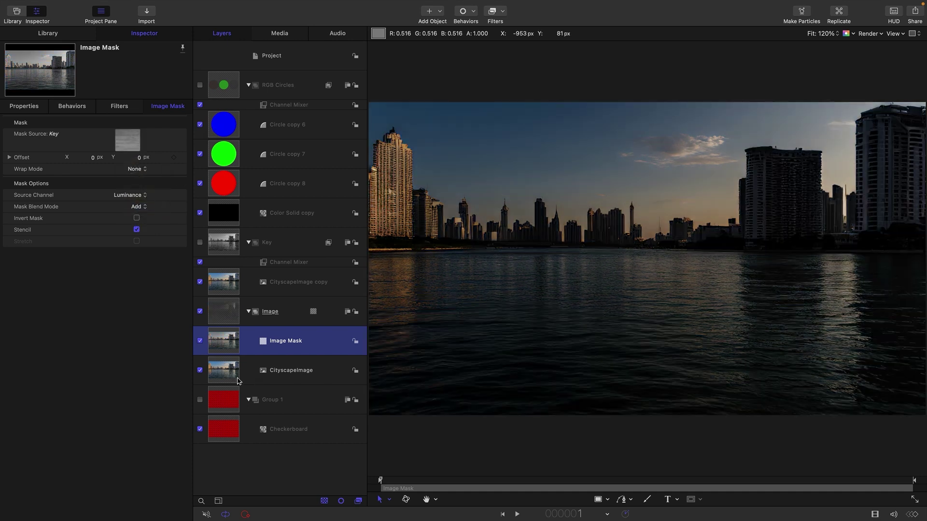
left_click(200, 400)
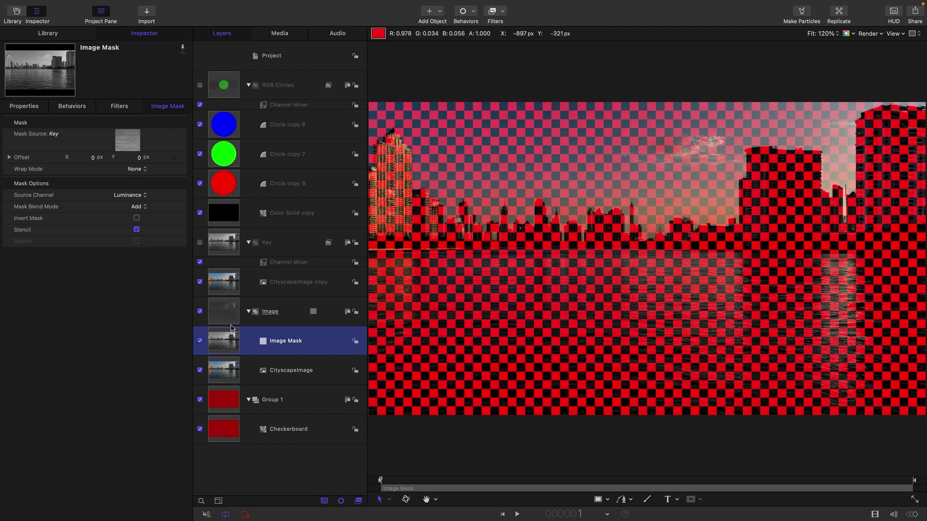
Step: Add a Color > Threshold filter to Key and drag the Threshold down toward 0.13
left_click(286, 263)
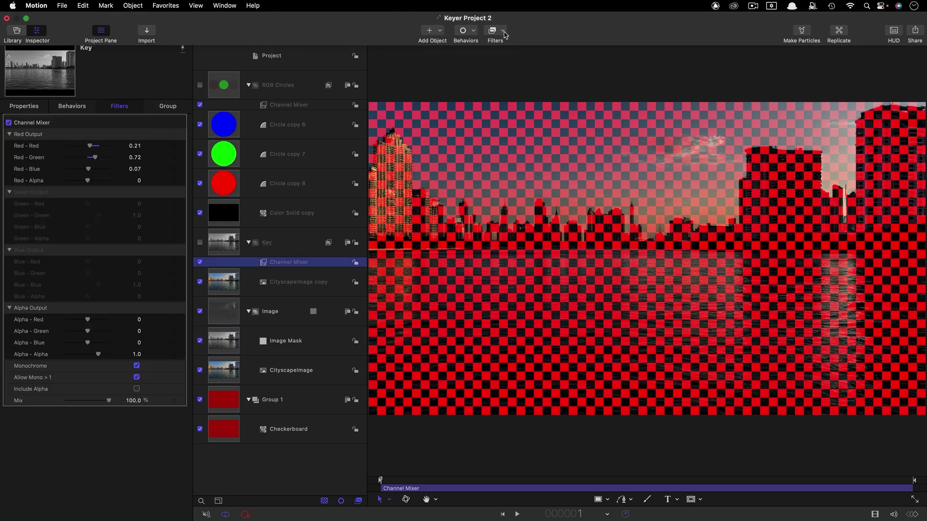
left_click(503, 32)
mouse_move(504, 79)
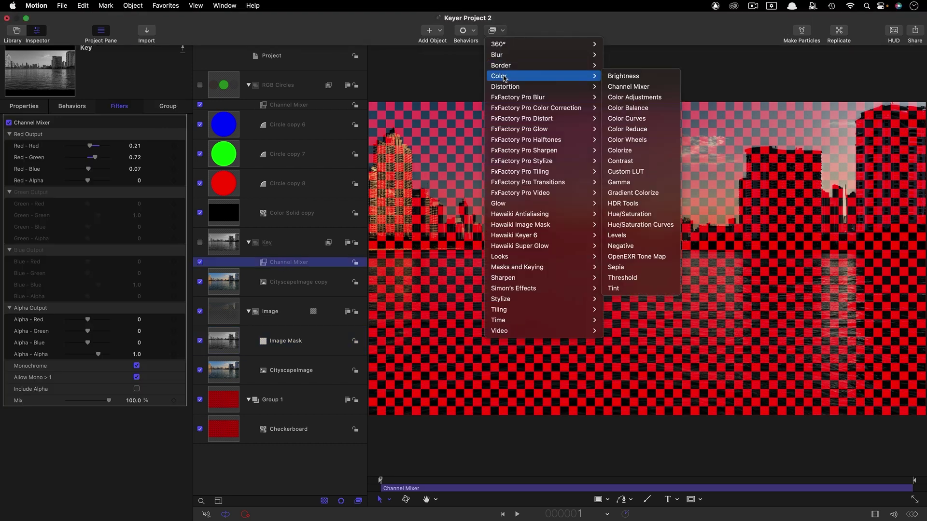
left_click(643, 284)
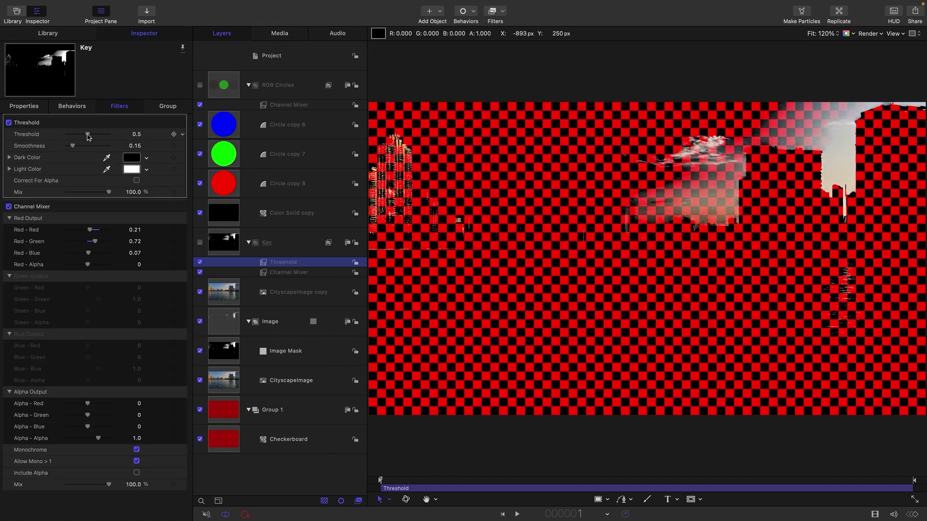
mouse_move(88, 137)
left_mouse_down()
mouse_move(76, 135)
mouse_move(90, 132)
left_mouse_up()
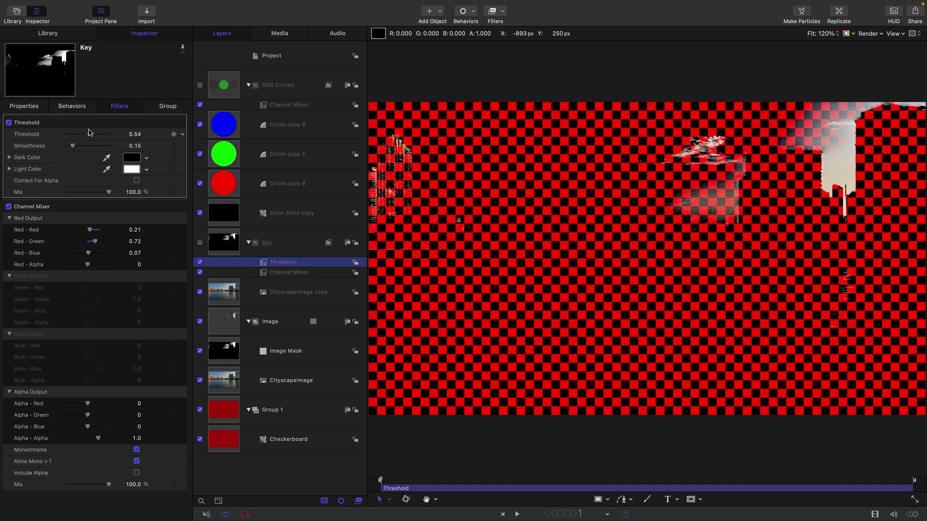
left_click_drag(89, 132, 75, 136)
Step: Show Key, set Threshold 0.23 and Smoothness 0.08, then hide Key to view the composite
left_click(200, 242)
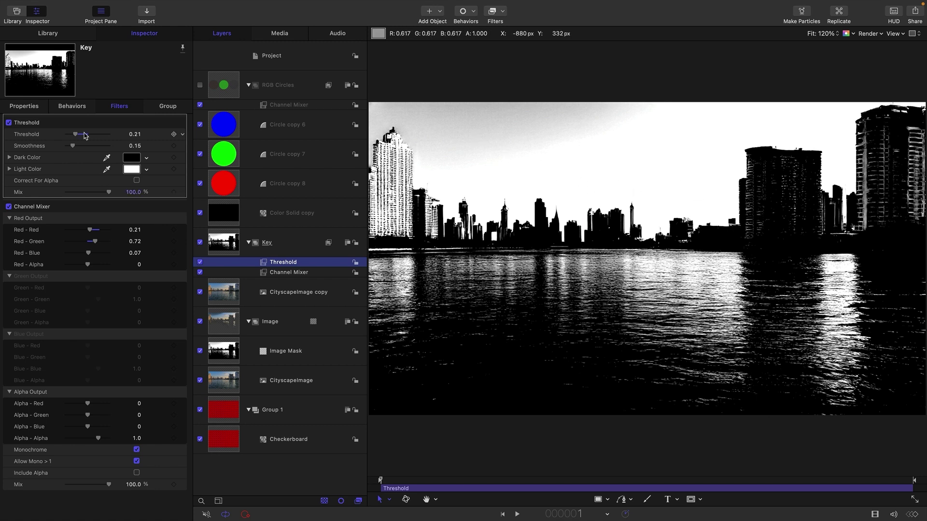
left_click_drag(76, 137, 61, 146)
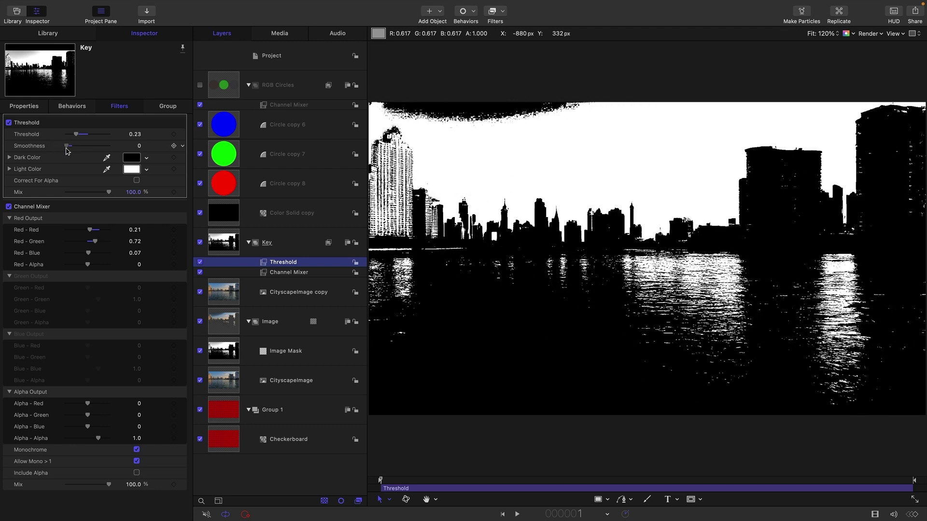
left_click_drag(67, 148, 71, 149)
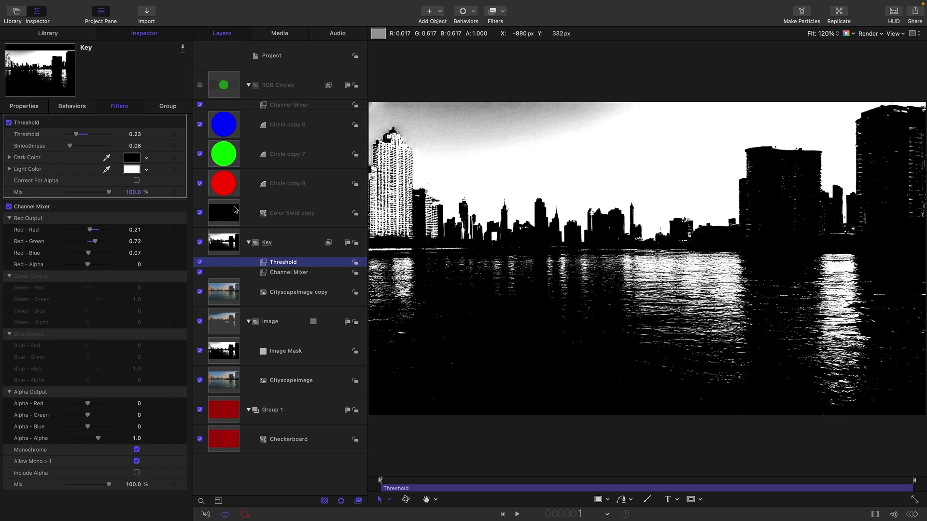
left_click(200, 243)
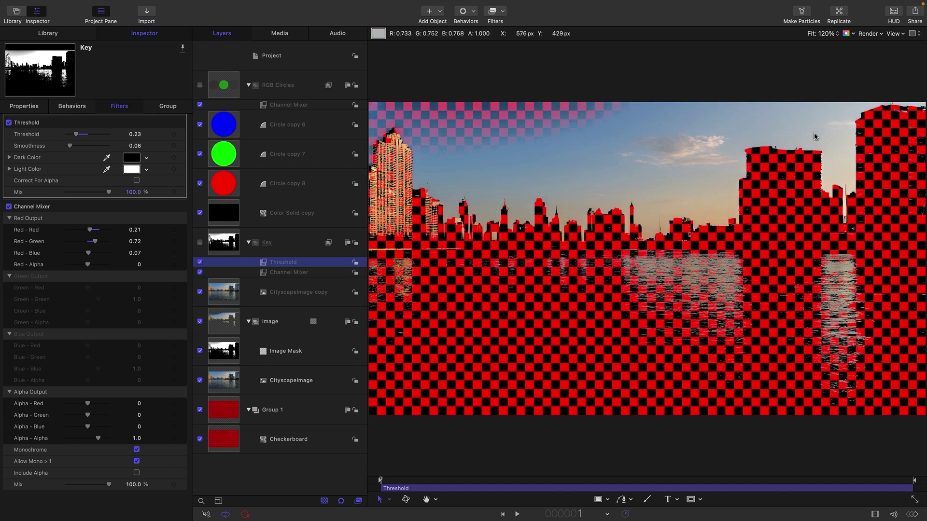
Step: Add a Gaussian Blur filter to the Key group with Amount set to 0
left_click(217, 245)
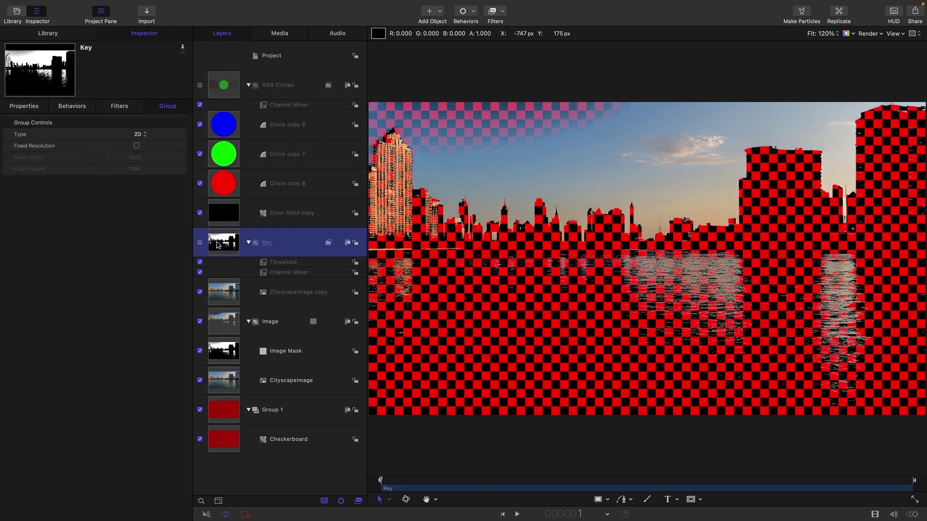
left_click(495, 11)
mouse_move(555, 35)
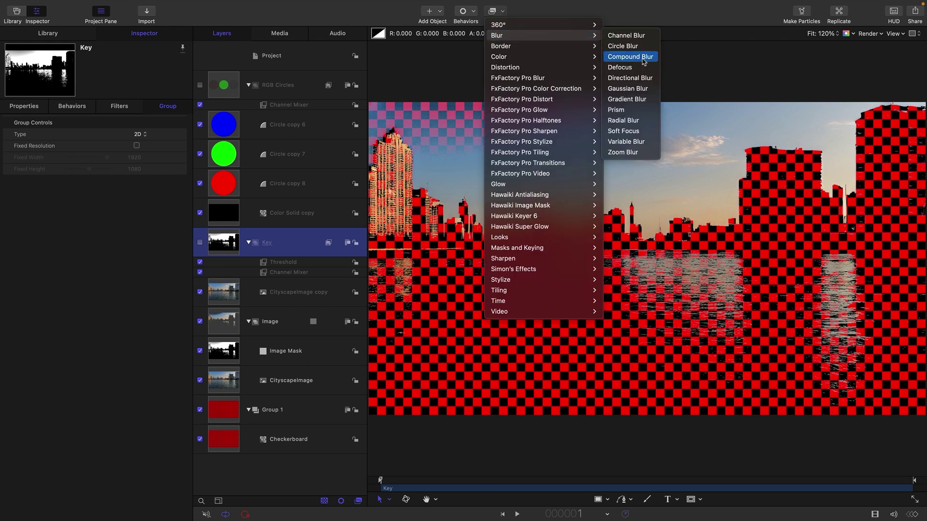
left_click(638, 89)
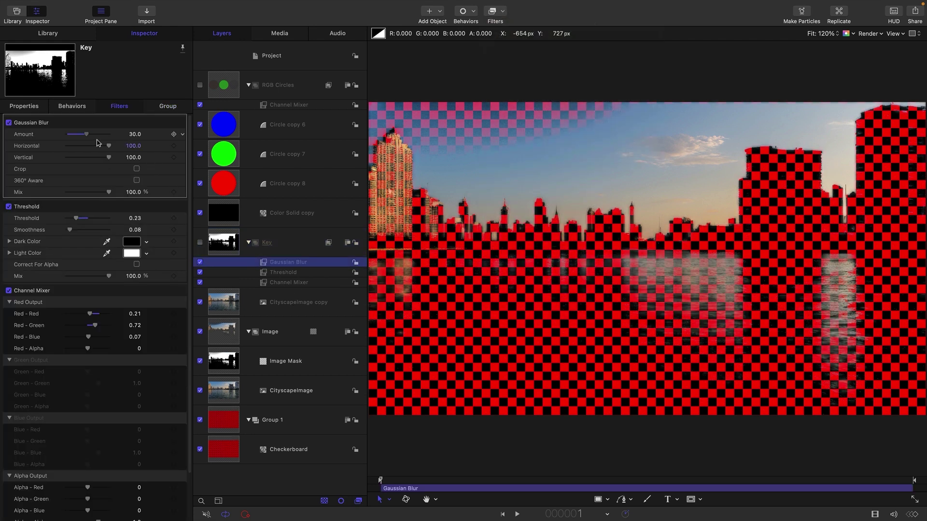
left_click_drag(96, 142, 66, 135)
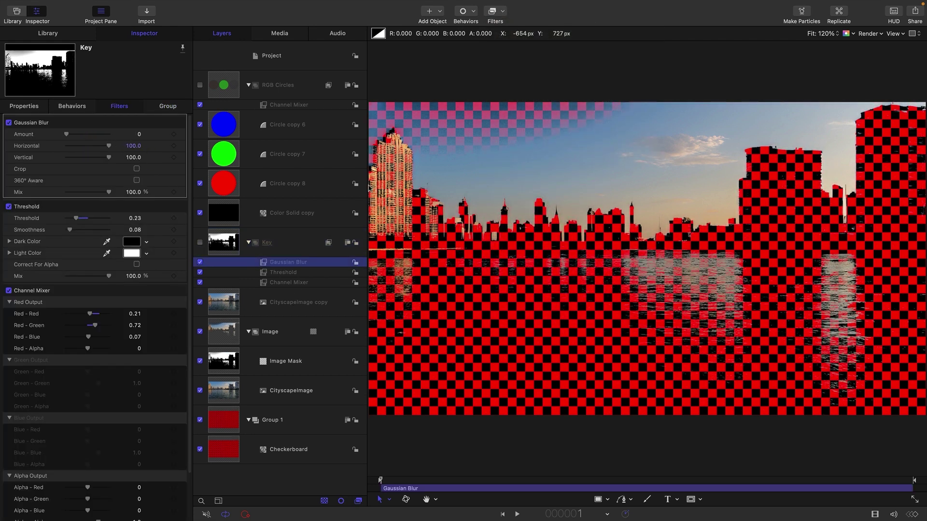
Step: Add a MinMax filter to Key in Maximum mode with radius 14
left_click(501, 12)
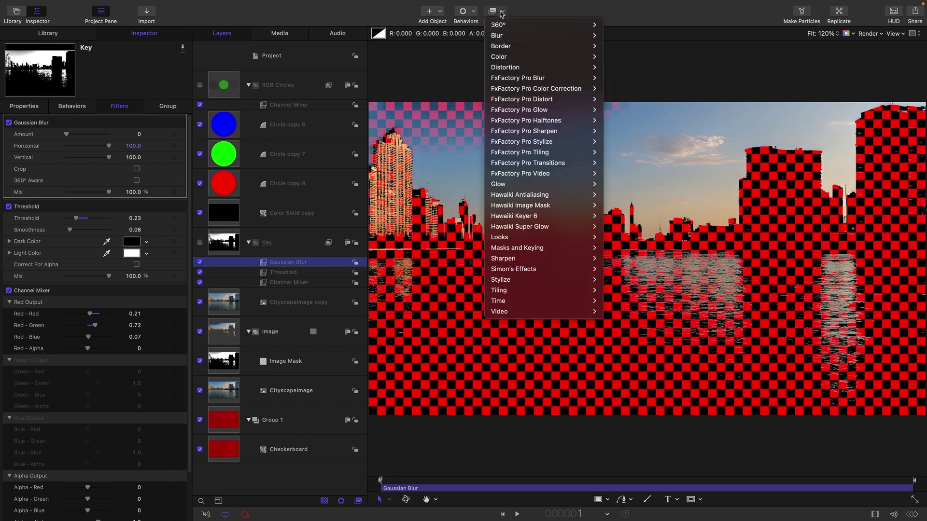
mouse_move(507, 284)
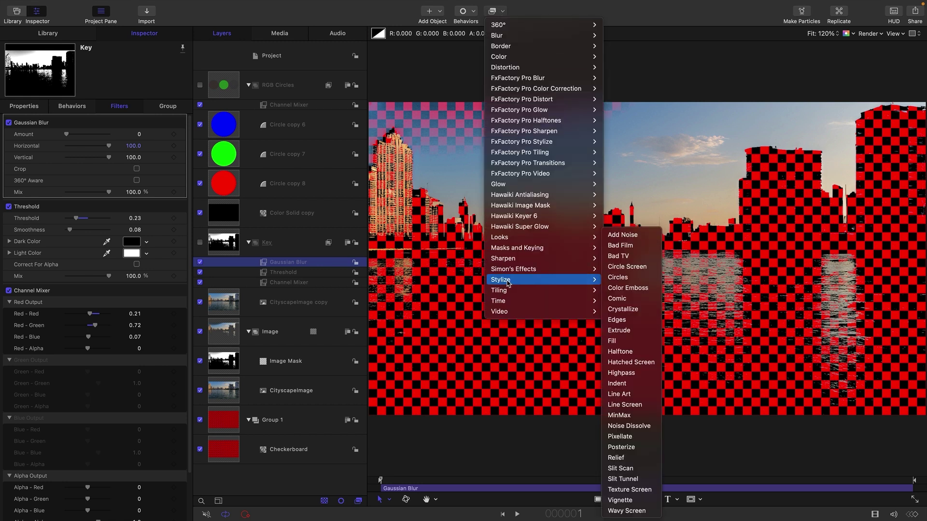
left_click(637, 415)
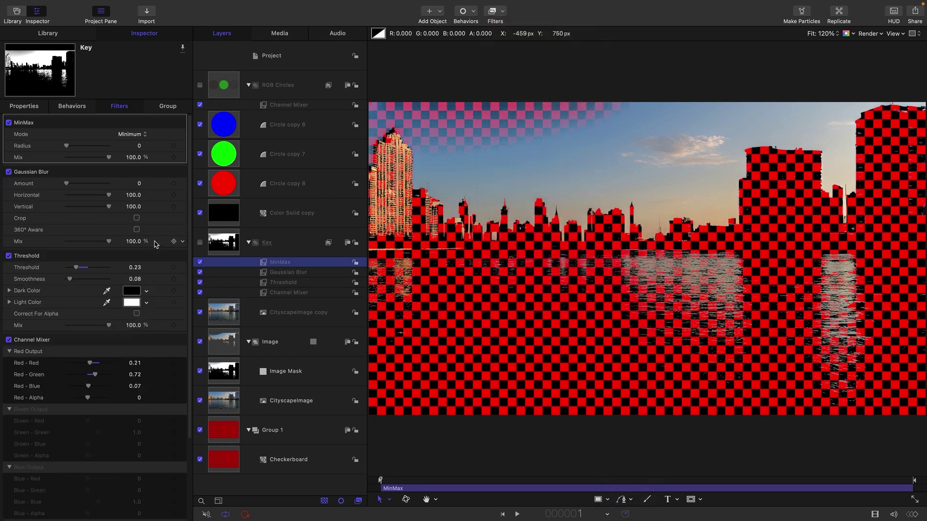
left_click_drag(66, 147, 72, 147)
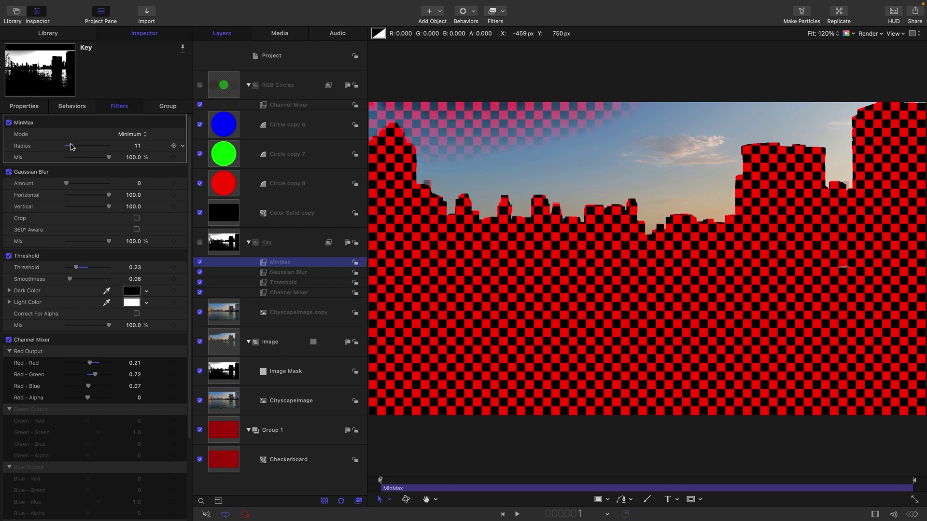
left_click(137, 136)
key("Return")
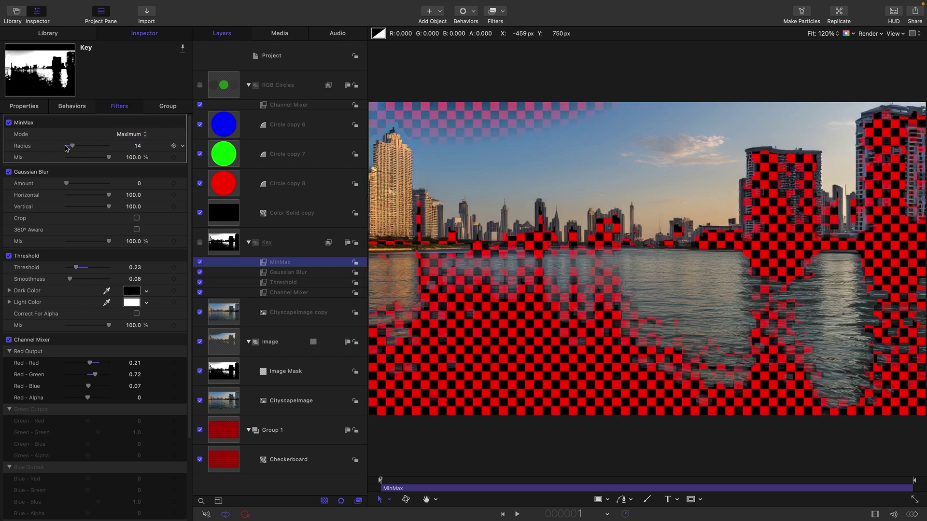
left_click_drag(75, 146, 71, 144)
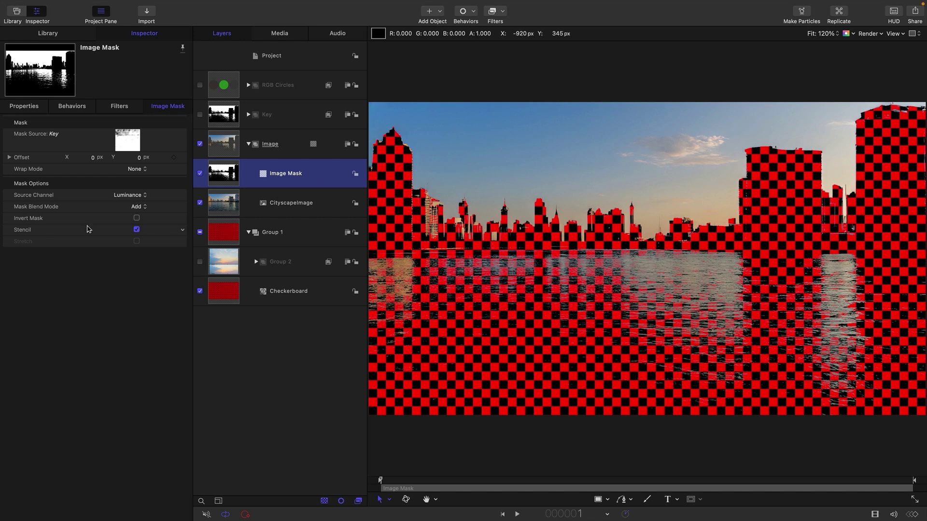
Step: Check Invert Mask, enable Group 2's sunset sky, and expand the Key group
left_click(137, 218)
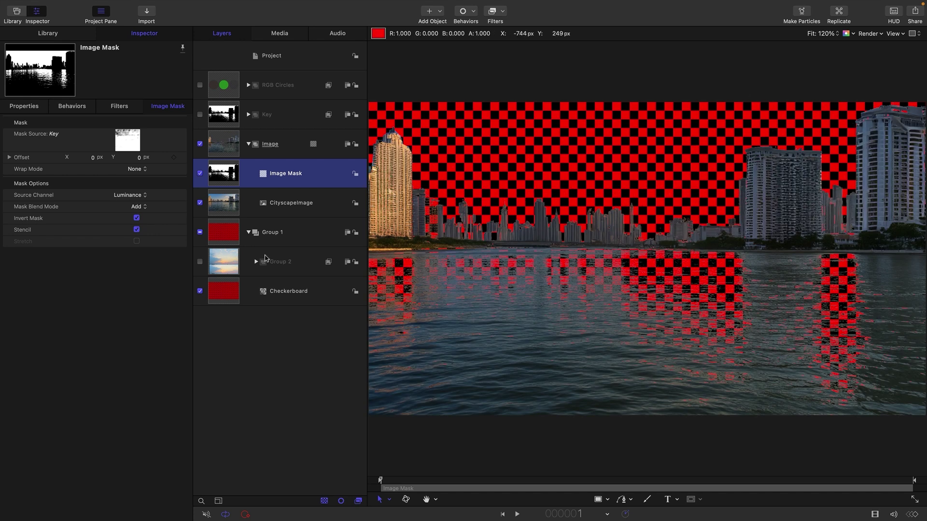
left_click(200, 263)
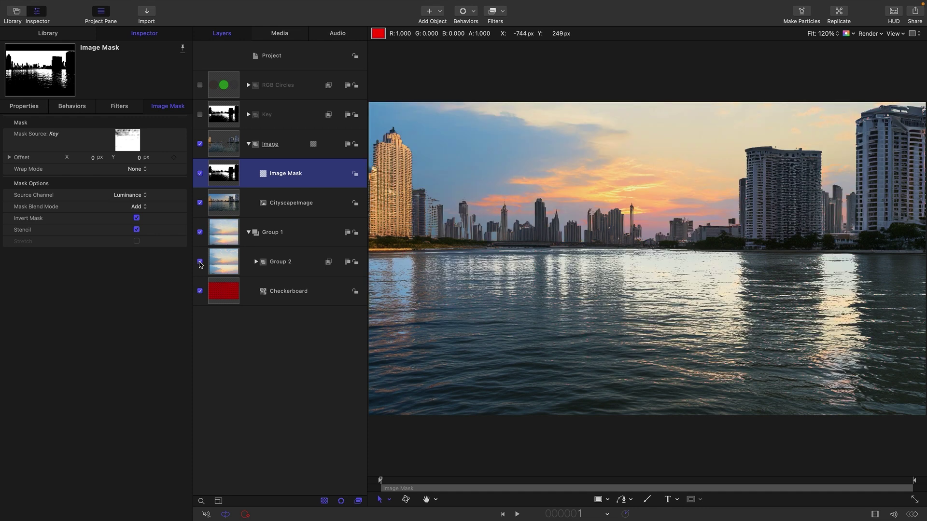
left_click(200, 174)
left_click(200, 174)
left_click(248, 114)
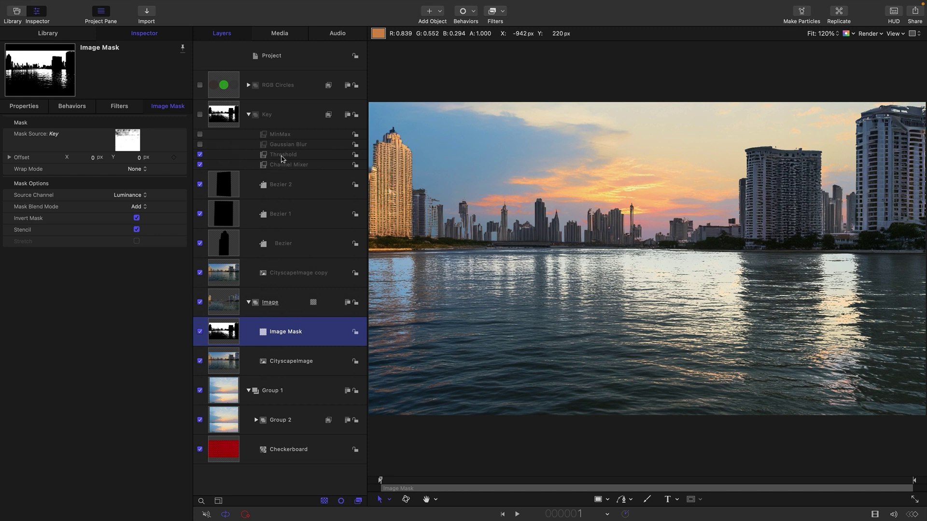
Step: In Key's Channel Mixer, collapse Threshold and drag Red - Red down to -0.19
left_click(283, 165)
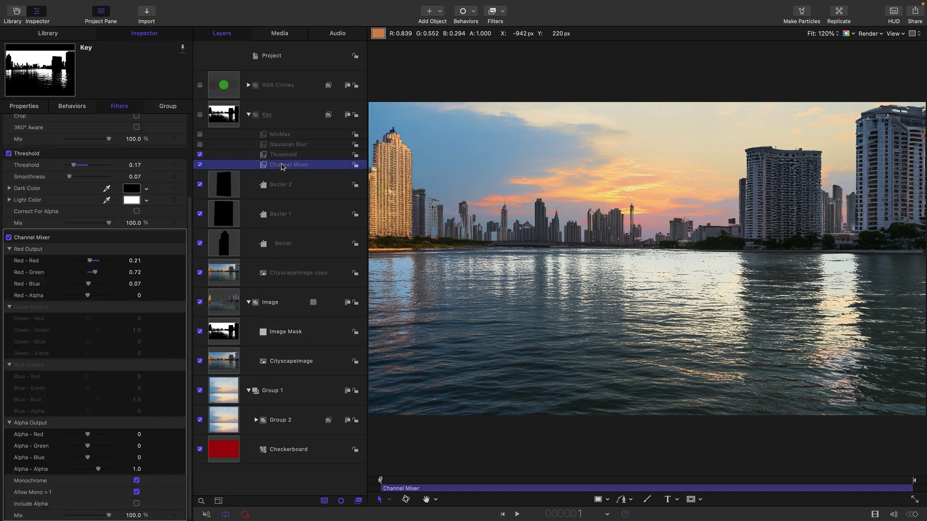
left_click(170, 154)
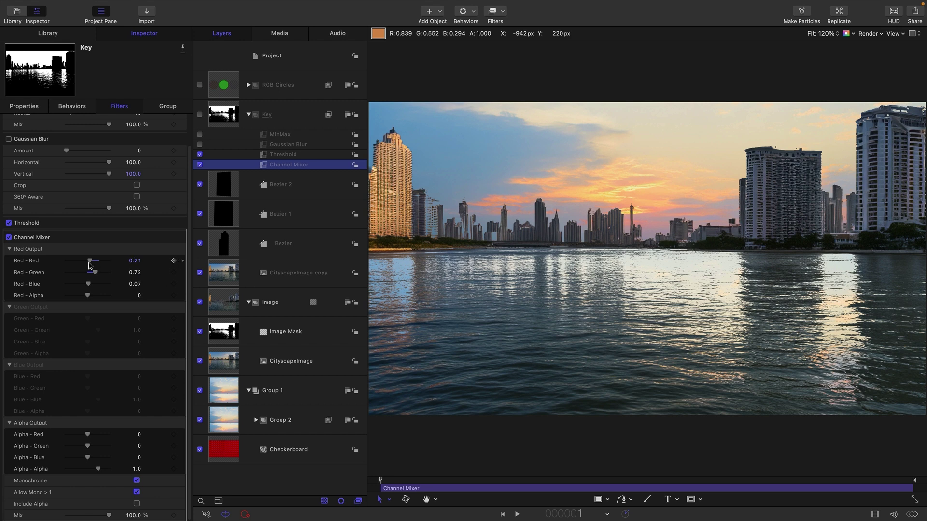
left_click_drag(89, 263, 84, 265)
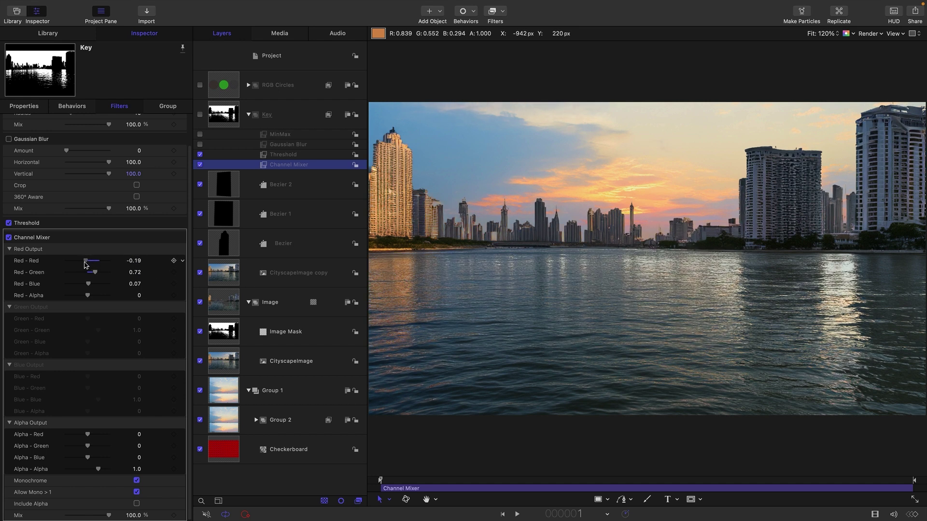